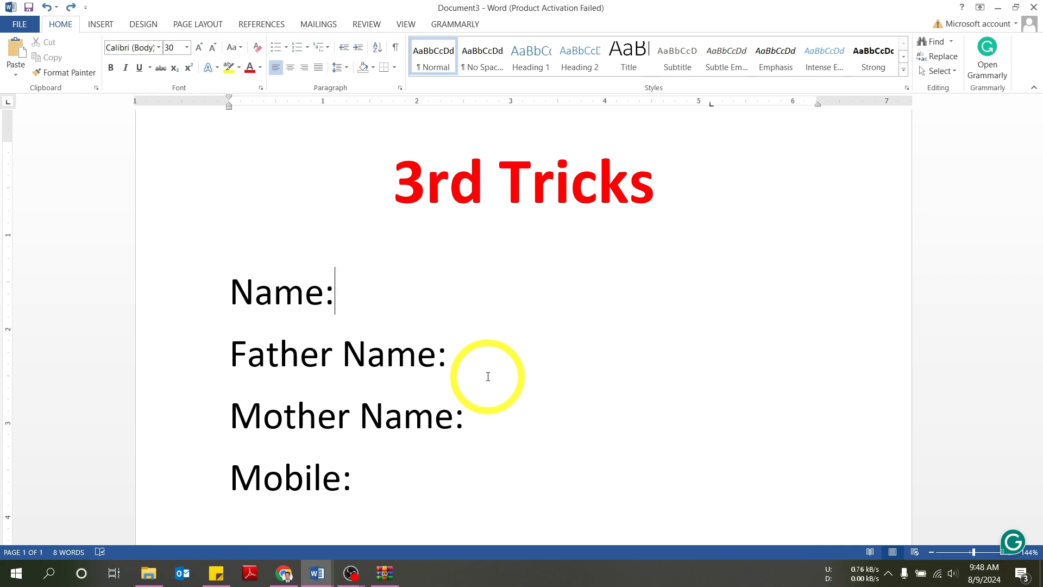
Try filling the blanks after Name and Father Name with rows of typed dots, and undo them.
{"action": "type", "text": "................................"}
{"action": "left_click", "coordinate": [488, 376]}
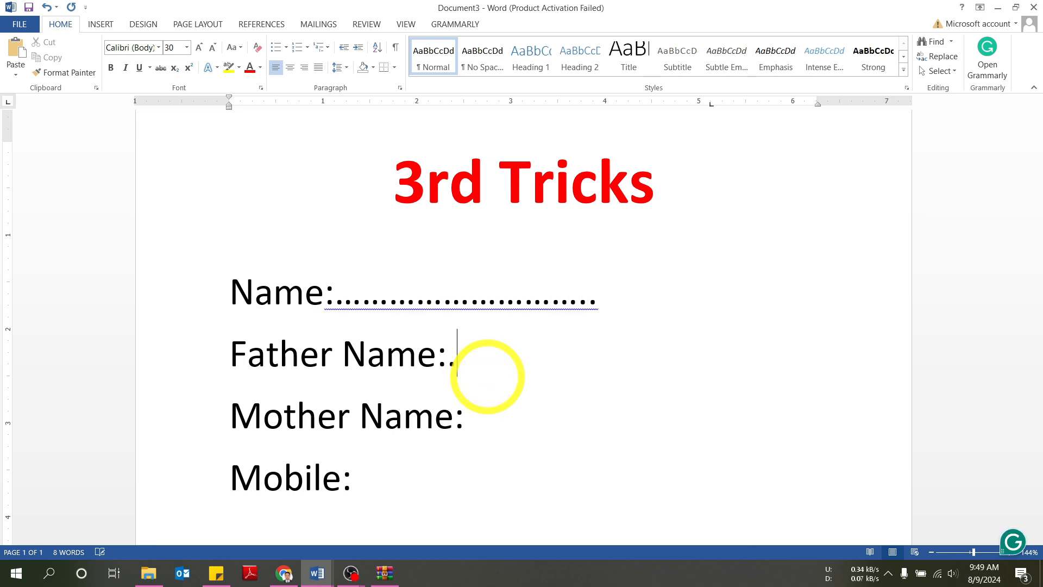
{"action": "type", "text": "................."}
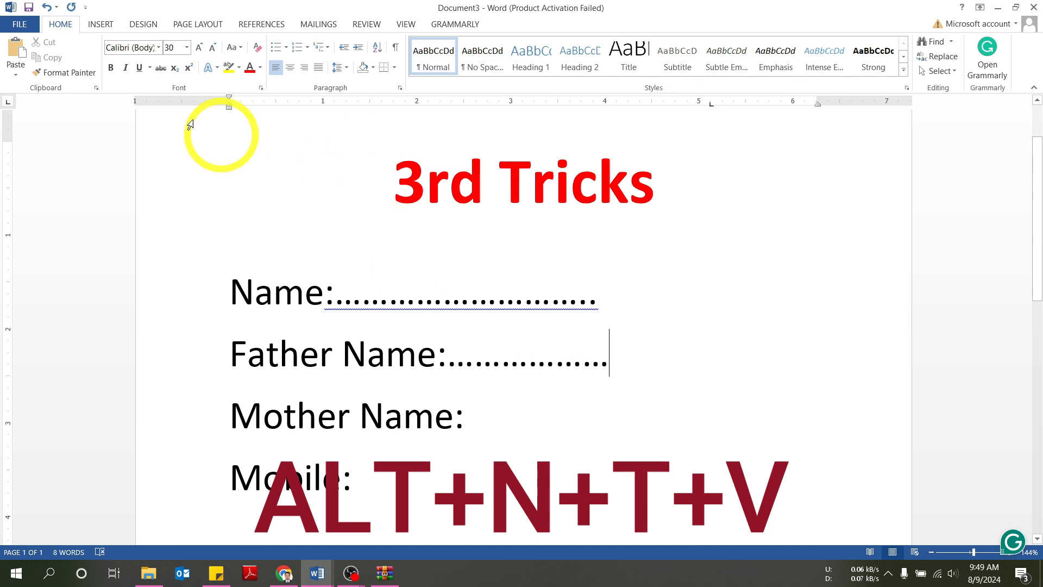
{"action": "left_click", "coordinate": [47, 7]}
{"action": "left_click", "coordinate": [46, 7]}
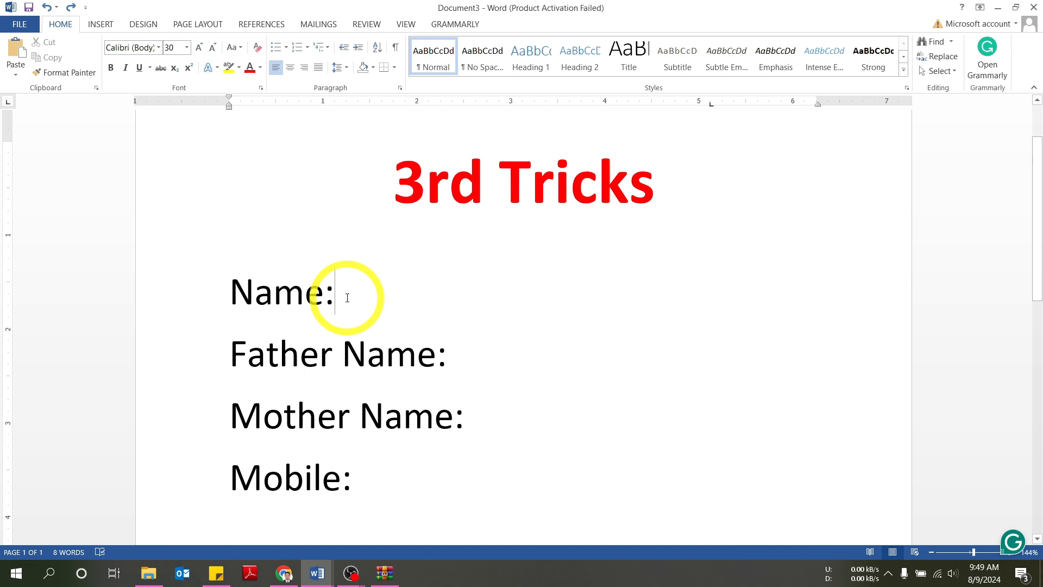
Add a left-aligned tab stop at 15 cm with the solid underline leader (option 4) to the Name paragraph.
{"action": "right_click", "coordinate": [347, 297]}
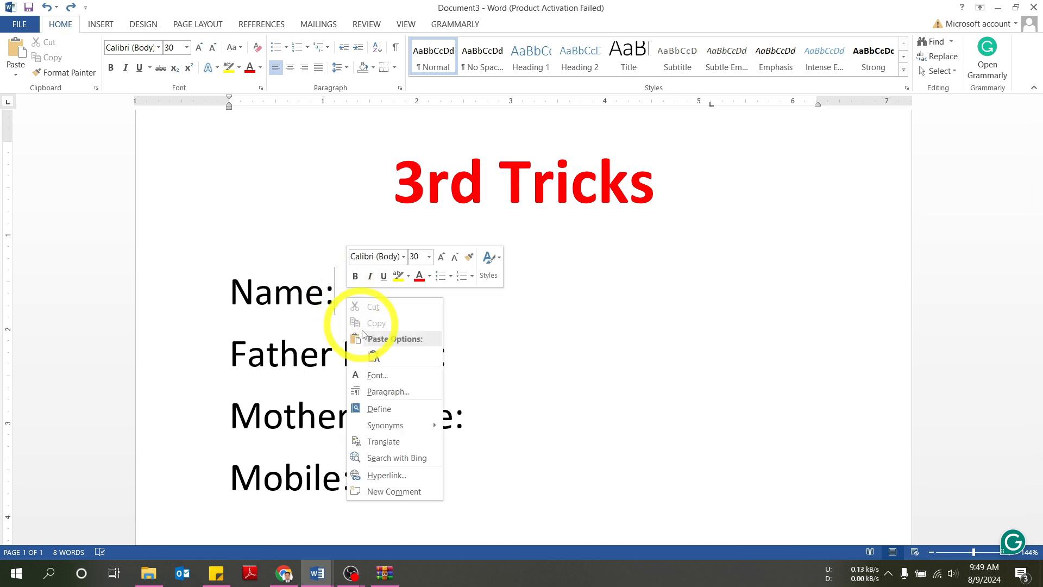
{"action": "left_click", "coordinate": [387, 391]}
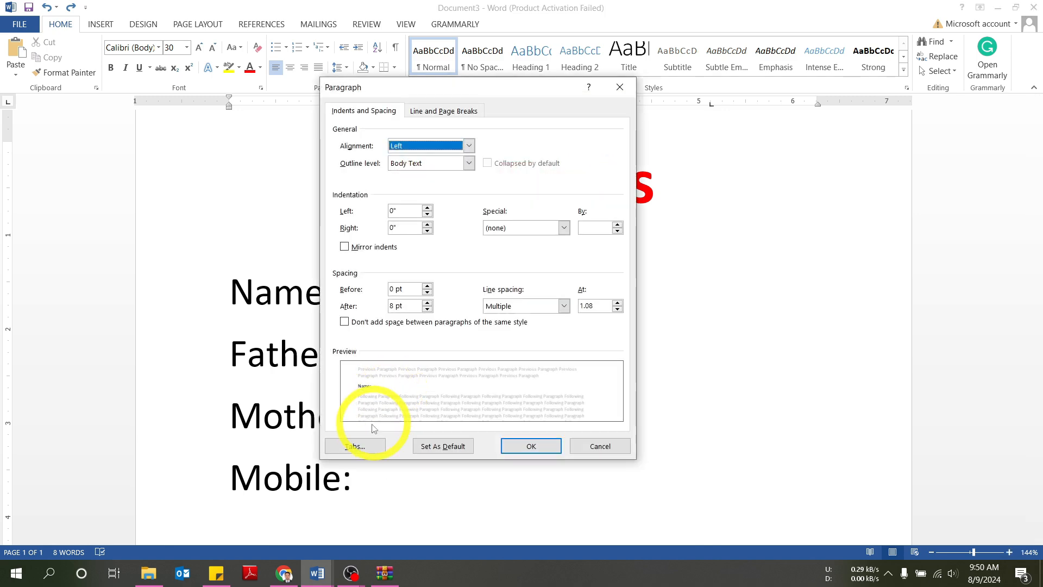
{"action": "left_click", "coordinate": [364, 446]}
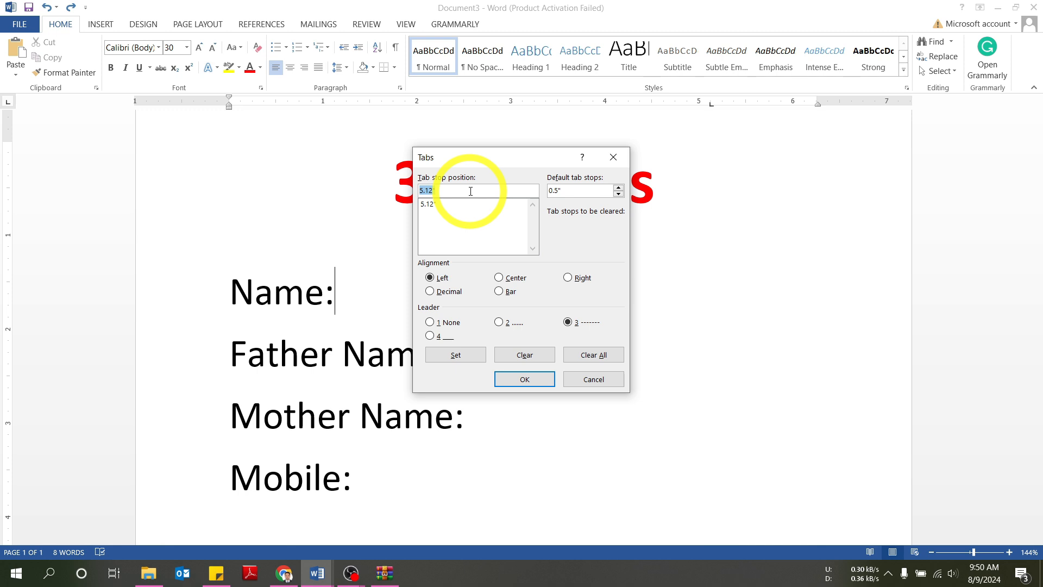
{"action": "key", "text": "BackSpace"}
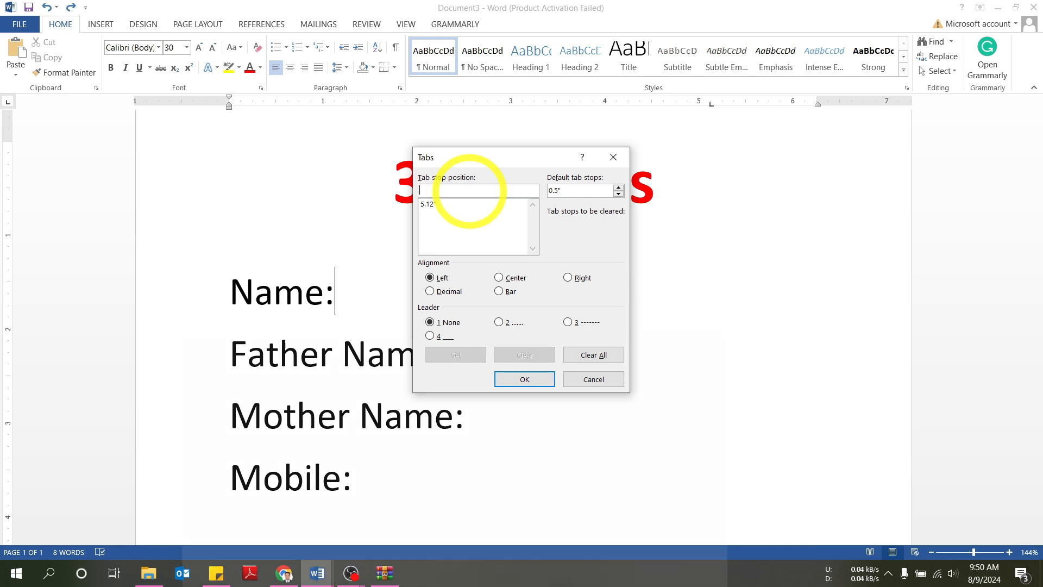
{"action": "type", "text": "15 c"}
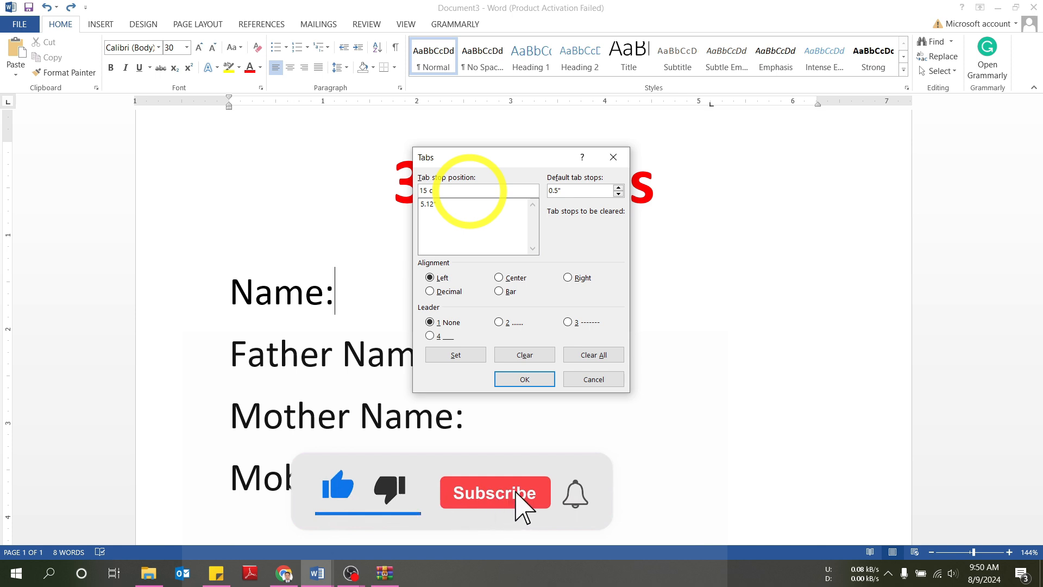
{"action": "type", "text": "m"}
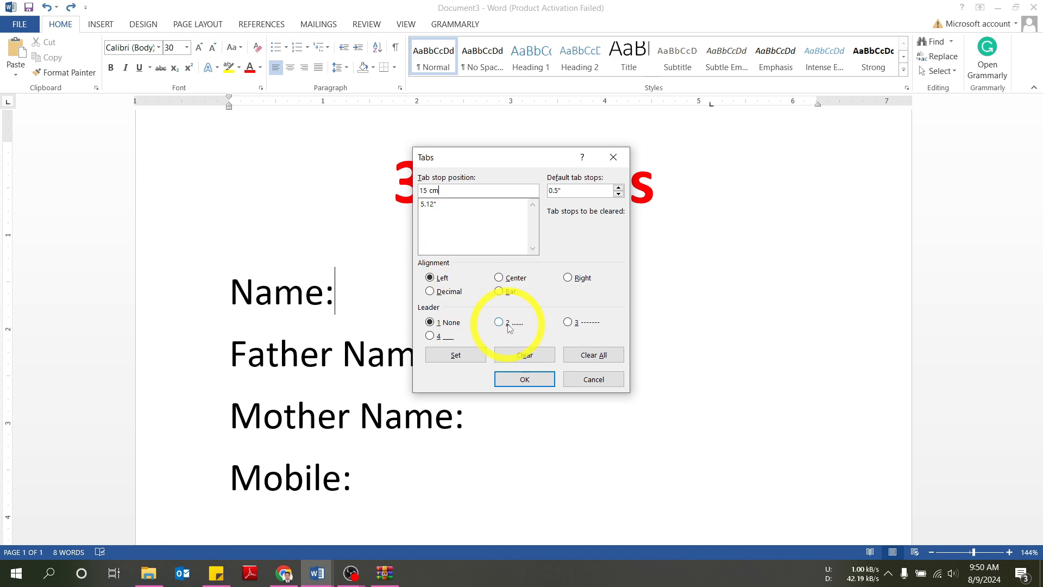
{"action": "key", "text": "ctrl+z"}
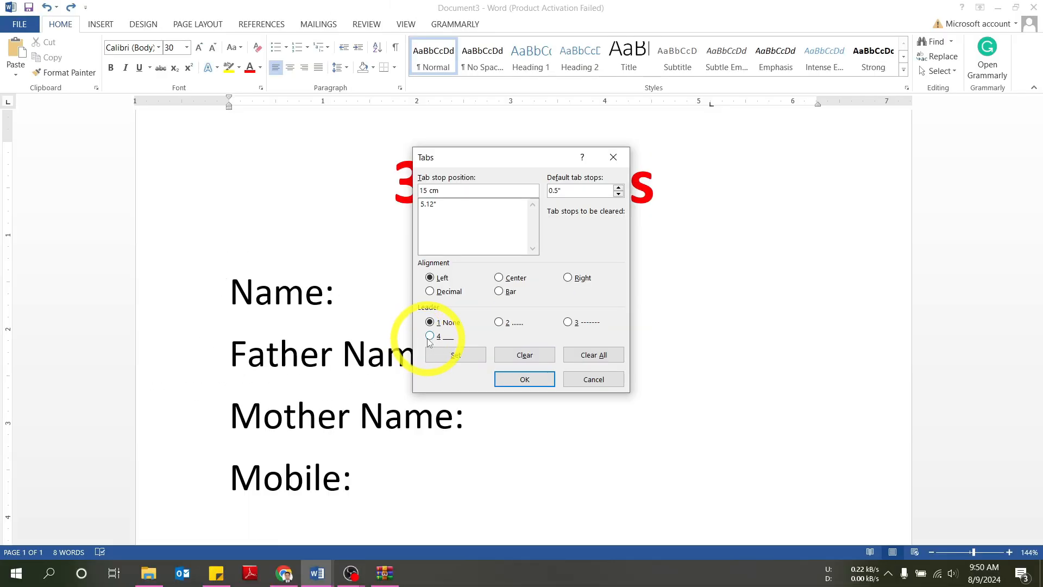
{"action": "left_click", "coordinate": [441, 329]}
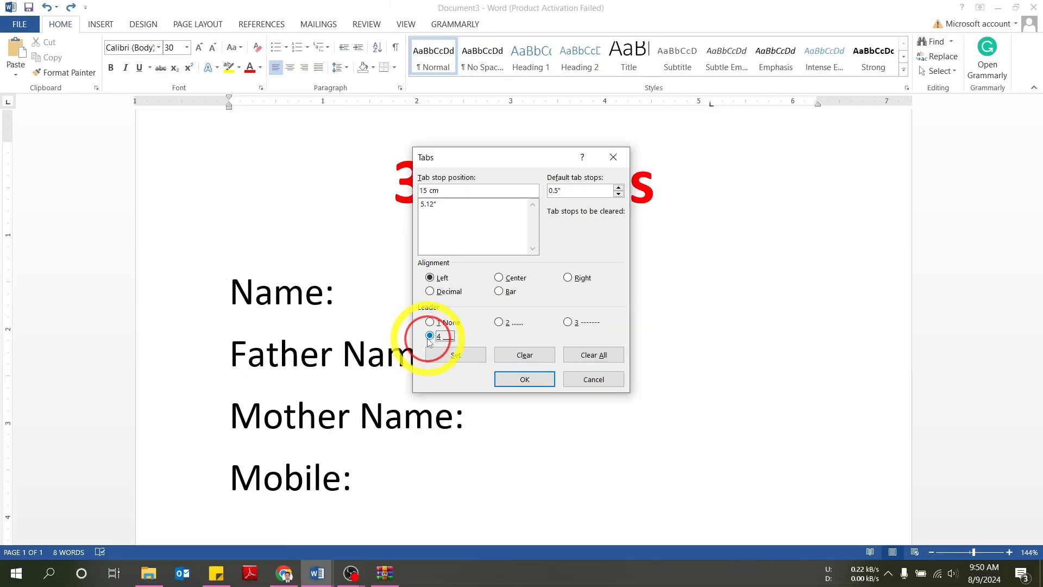
{"action": "left_click", "coordinate": [501, 379]}
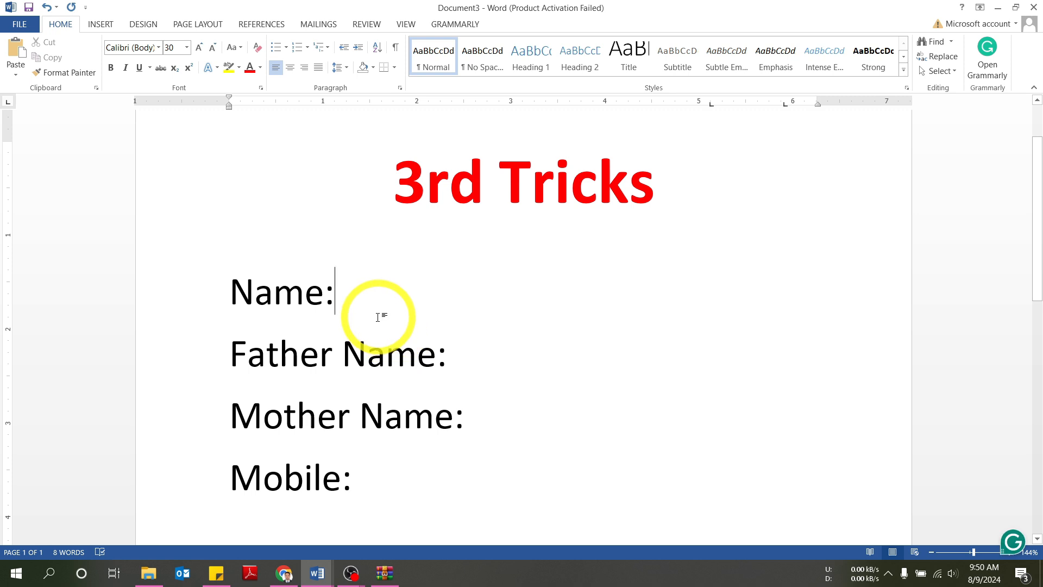
Insert a tab after Name, Father Name, Mother Name and Mobile to fill each blank with a dashed leader line.
{"action": "key", "text": "Tab"}
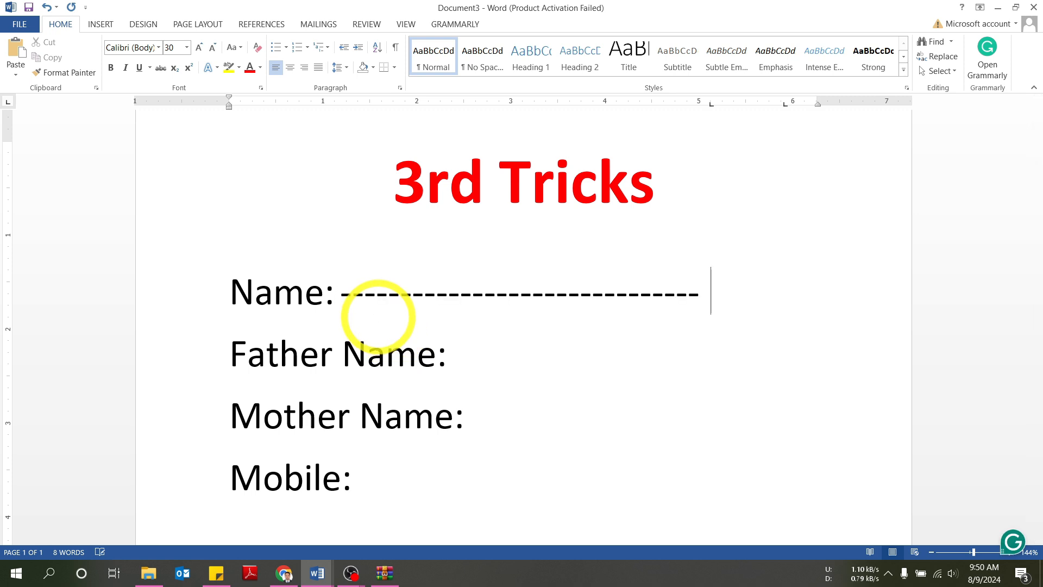
{"action": "left_click", "coordinate": [460, 355]}
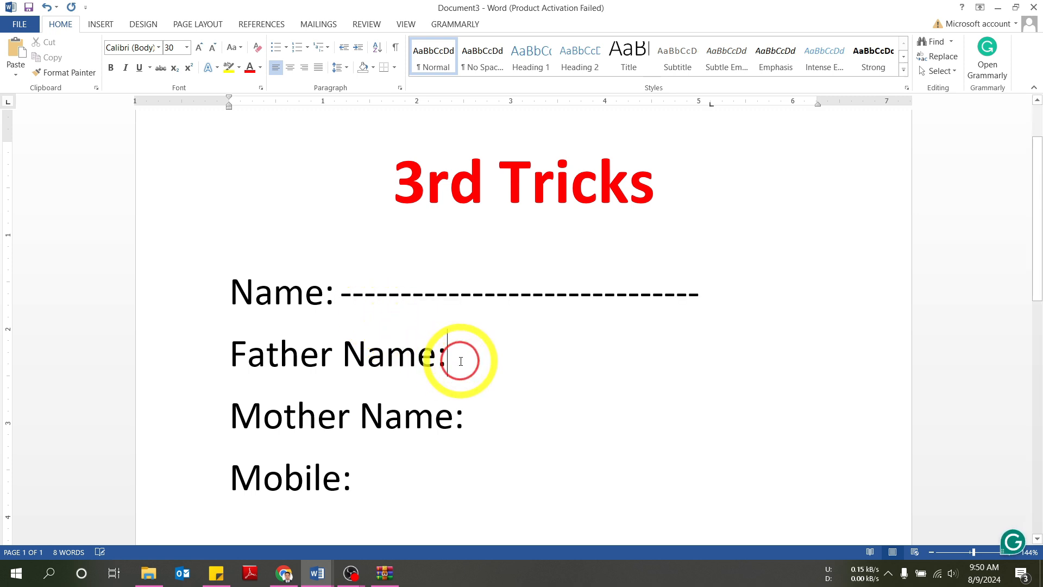
{"action": "key", "text": "Tab"}
{"action": "left_click", "coordinate": [482, 415]}
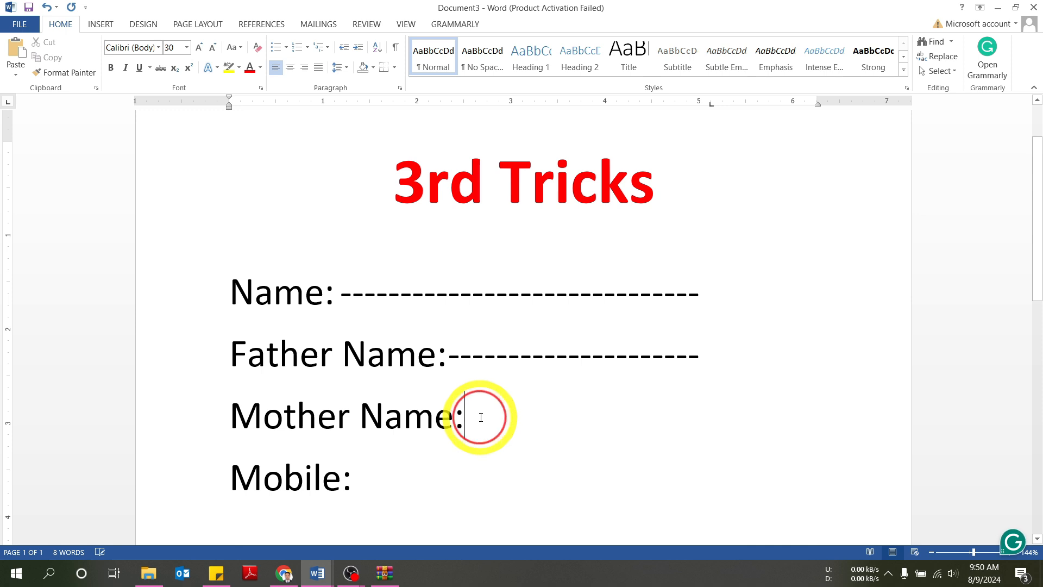
{"action": "key", "text": "Tab"}
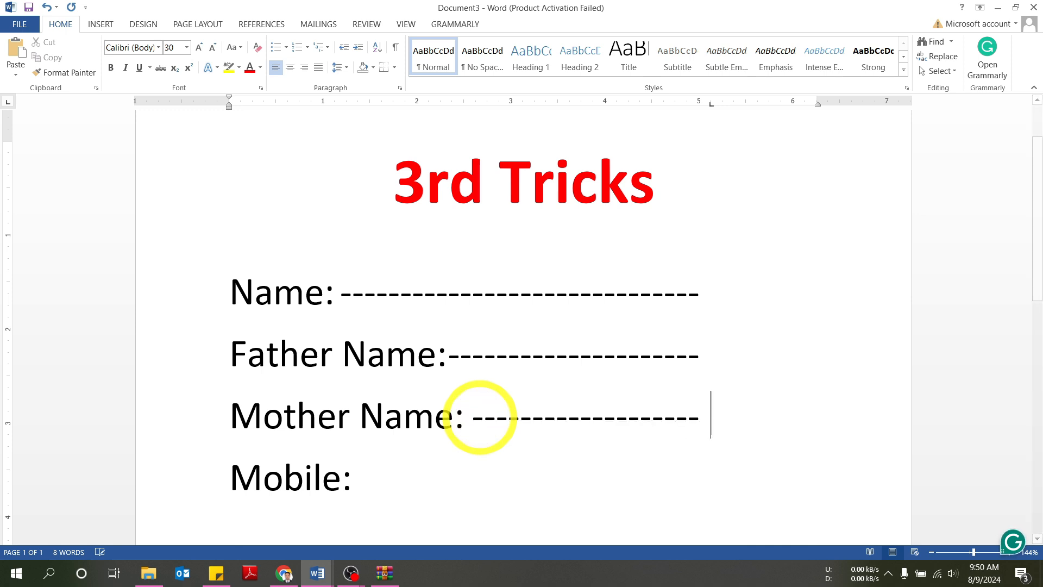
{"action": "left_click", "coordinate": [413, 473]}
{"action": "key", "text": "Tab"}
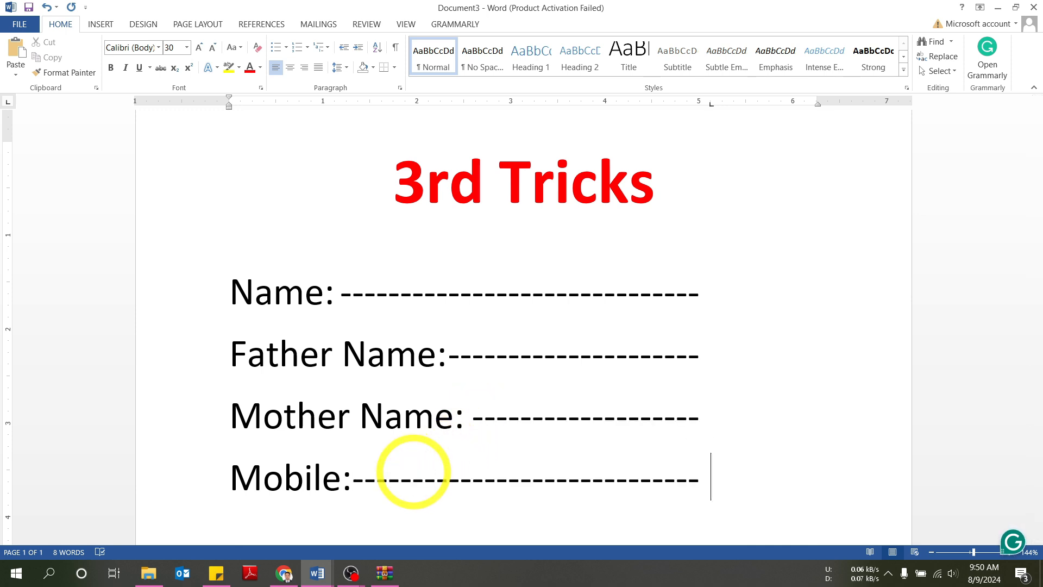
{"action": "scroll", "coordinate": [413, 472], "scroll_direction": "down", "scroll_amount": 1}
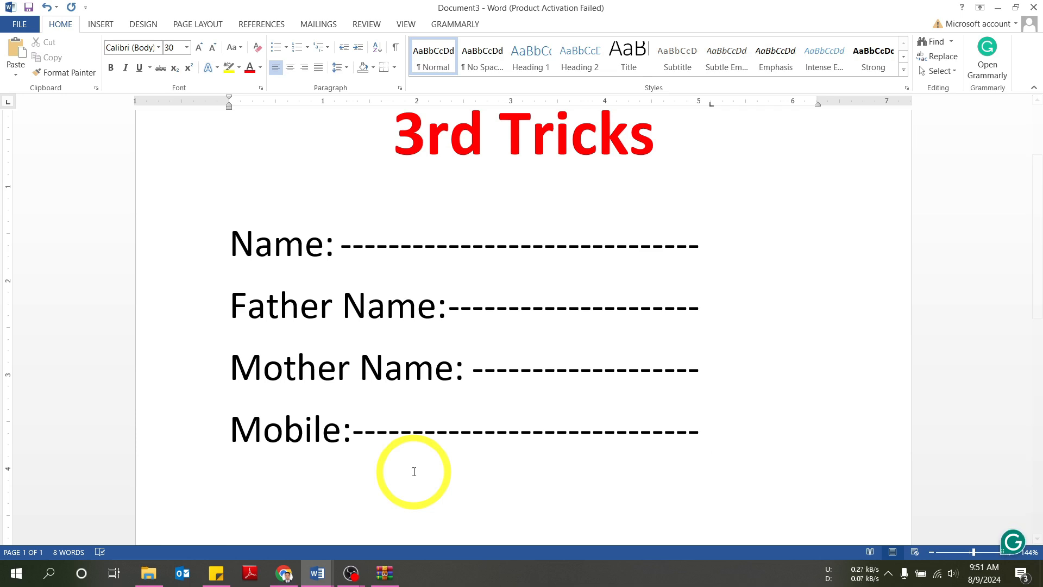
{"action": "scroll", "coordinate": [414, 472], "scroll_direction": "up", "scroll_amount": 1}
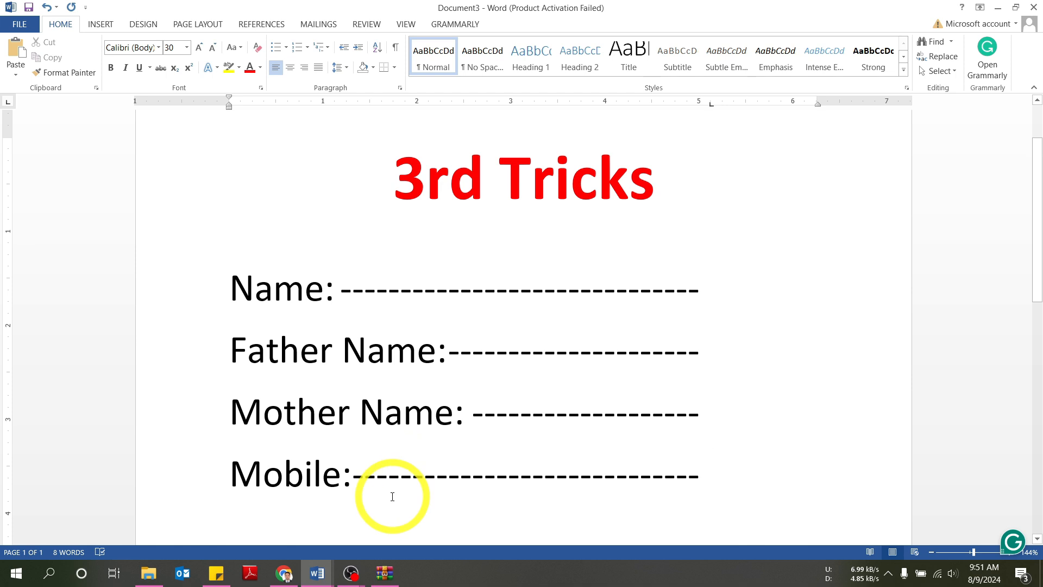
Switch to Document4 and enter H20 on the line below the "4th and 5th Tricks" heading.
{"action": "mouse_move", "coordinate": [316, 570]}
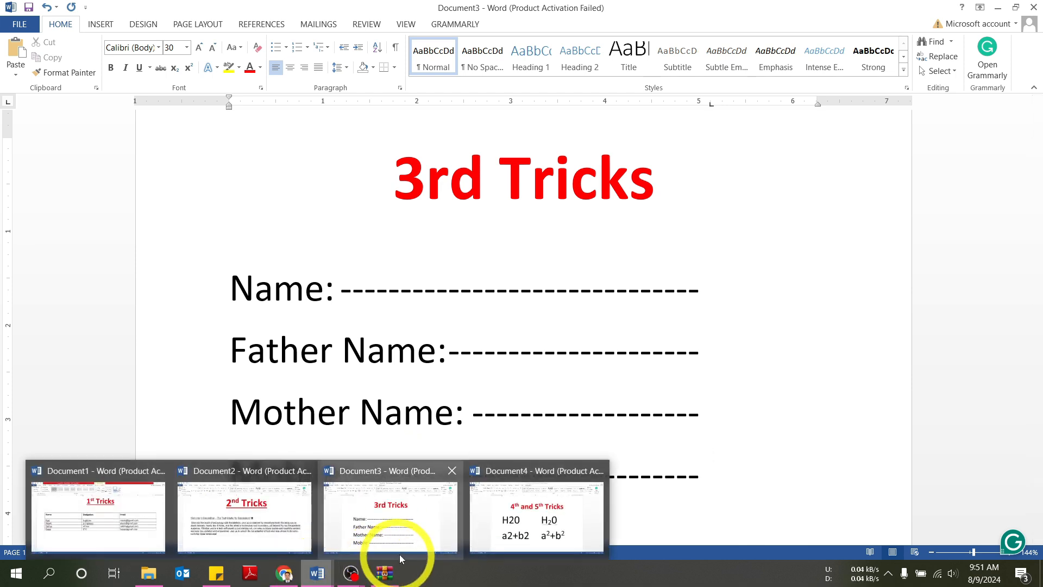
{"action": "left_click", "coordinate": [532, 511]}
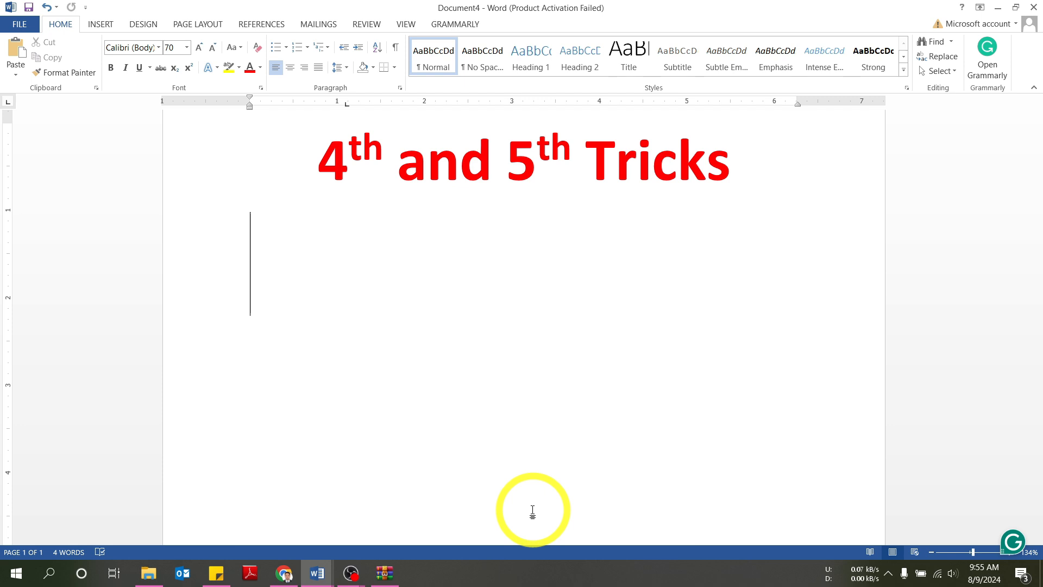
{"action": "type", "text": "h"}
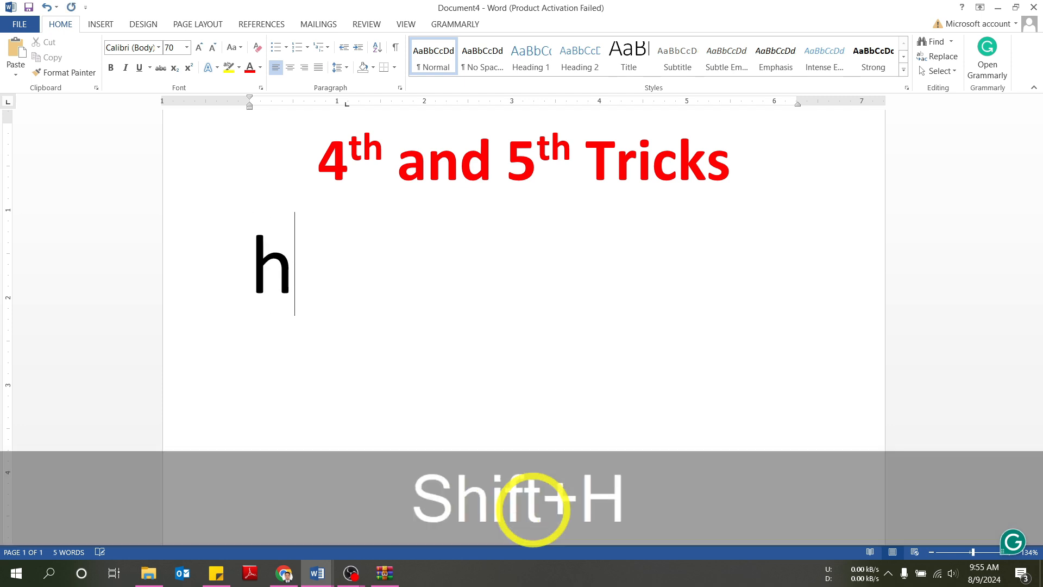
{"action": "key", "text": "BackSpace"}
{"action": "type", "text": "H2"}
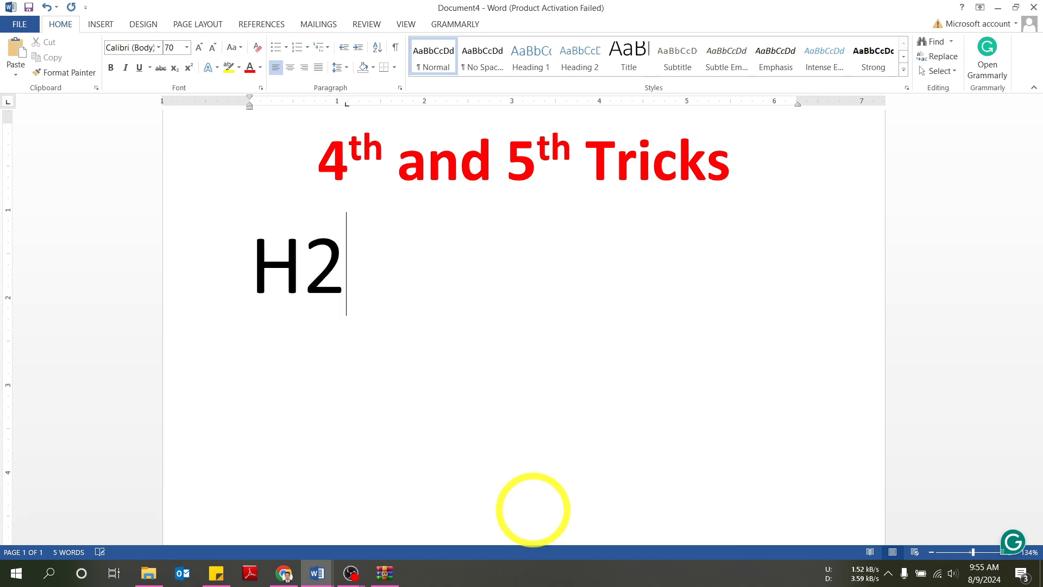
{"action": "type", "text": "0"}
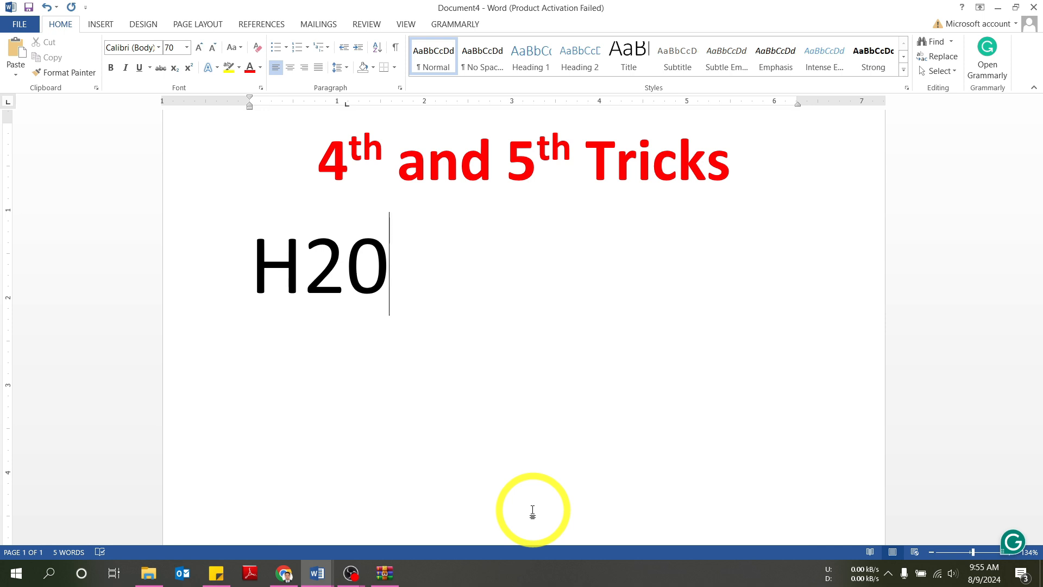
Enter a second H20 two tabs after the first one and format its 2 as subscript.
{"action": "key", "text": "Tab"}
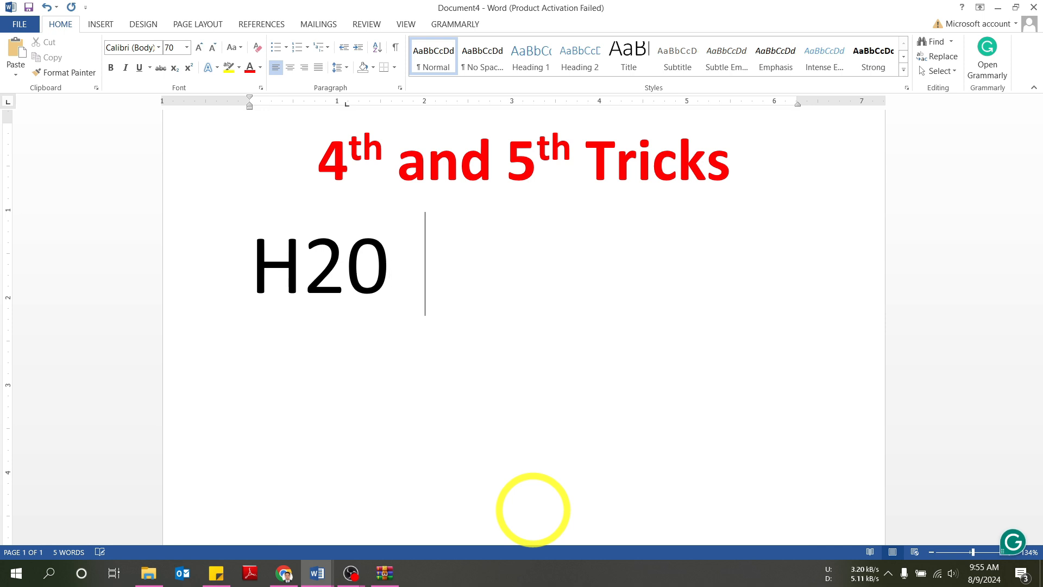
{"action": "key", "text": "Tab"}
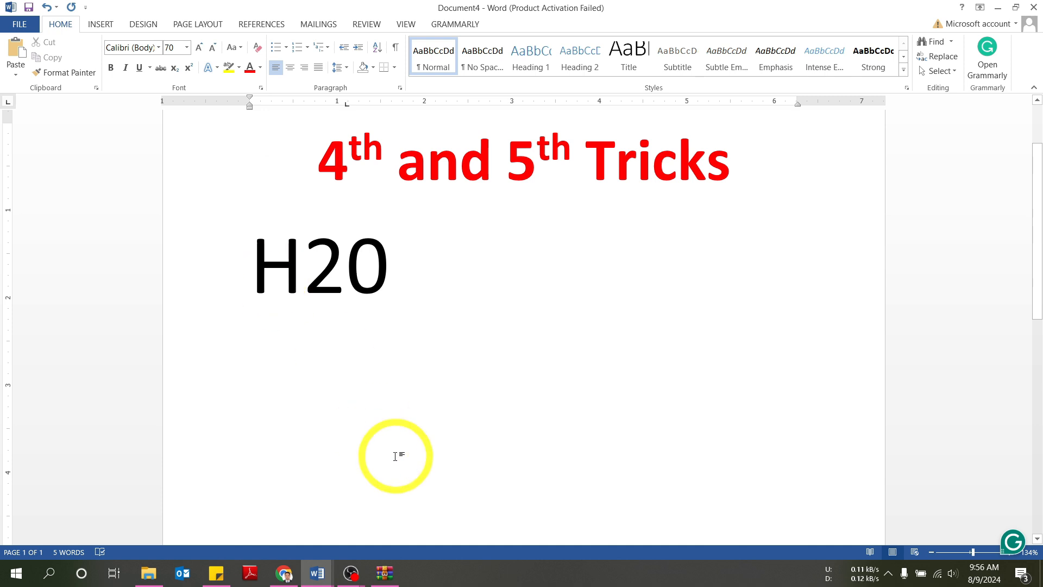
{"action": "type", "text": "H2"}
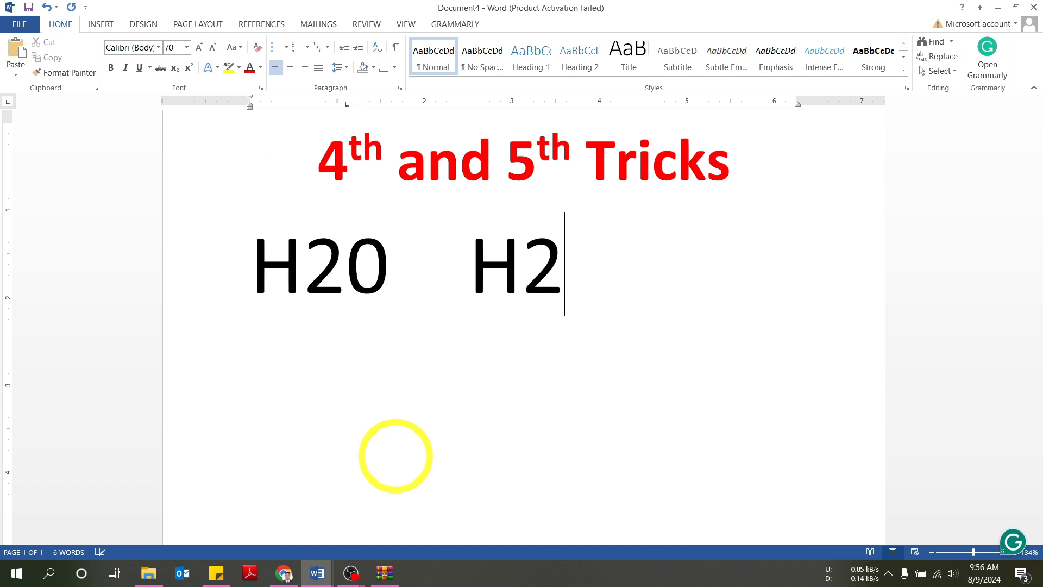
{"action": "type", "text": "0"}
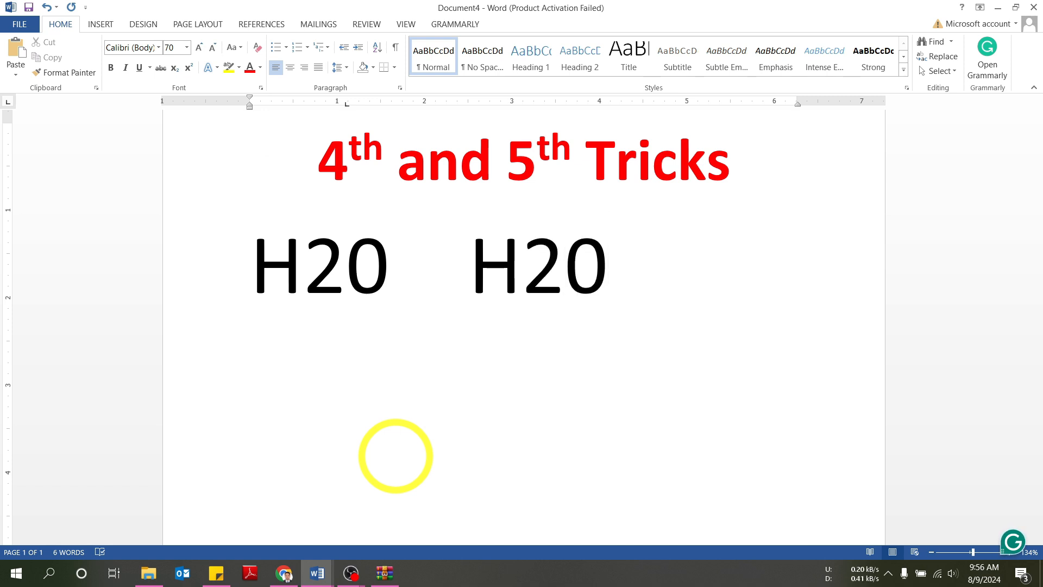
{"action": "key", "text": "Left"}
{"action": "key", "text": "shift+Left"}
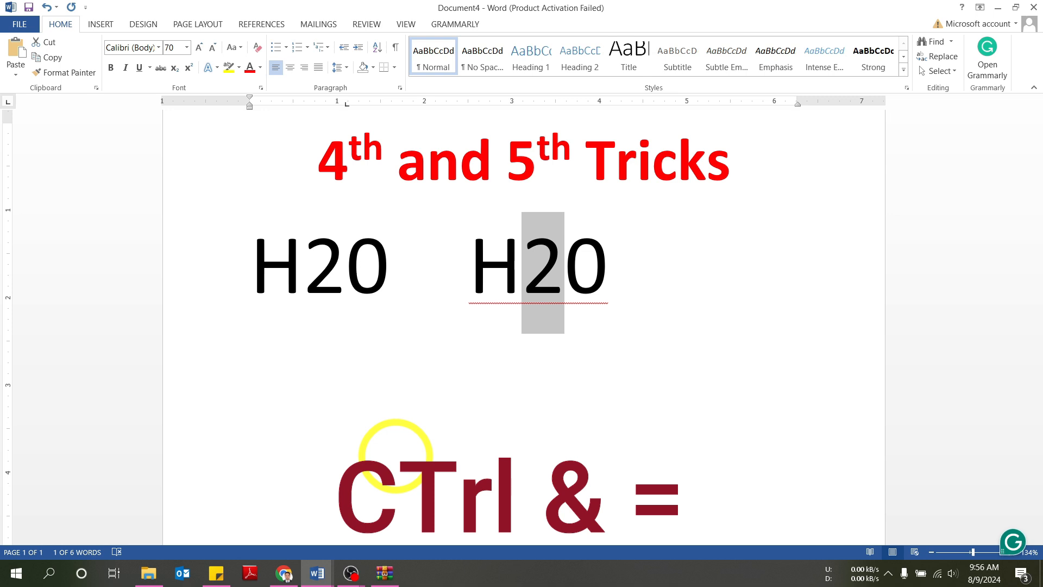
{"action": "key", "text": "ctrl+equal"}
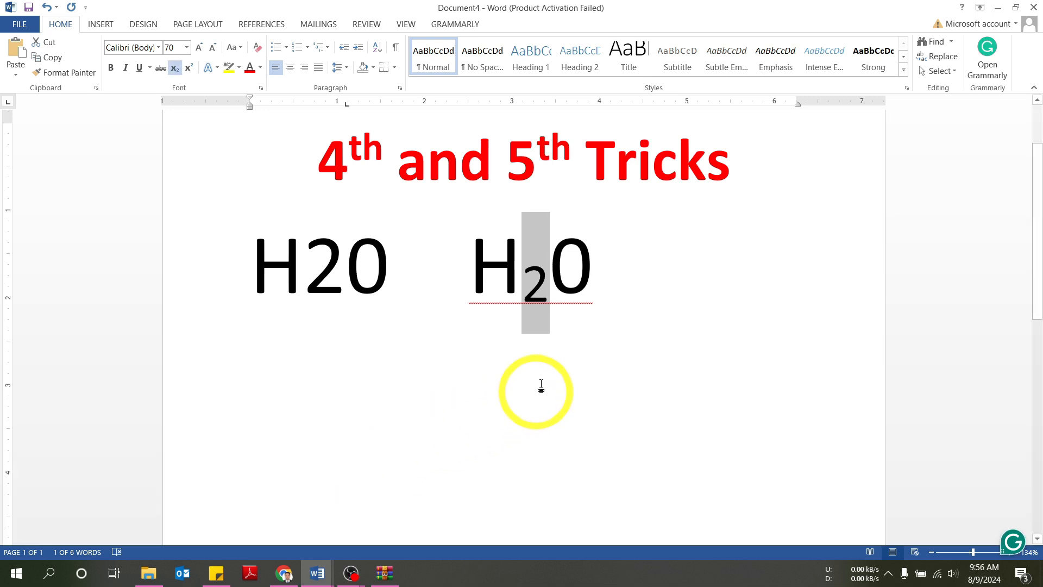
Enter Co2 on a new line below H20 and format its 2 as subscript.
{"action": "left_click", "coordinate": [601, 304]}
{"action": "key", "text": "Return"}
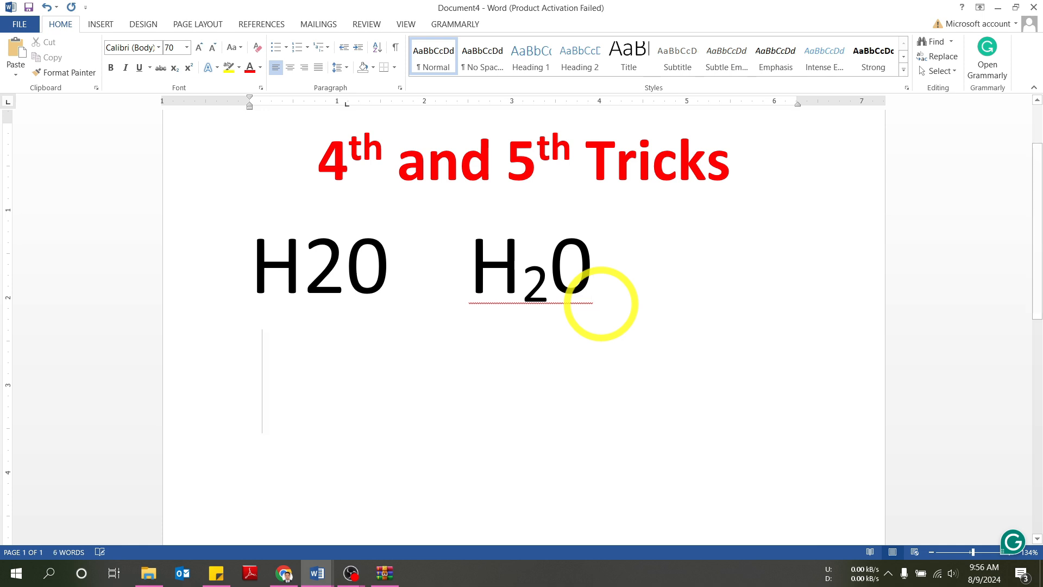
{"action": "type", "text": "C"}
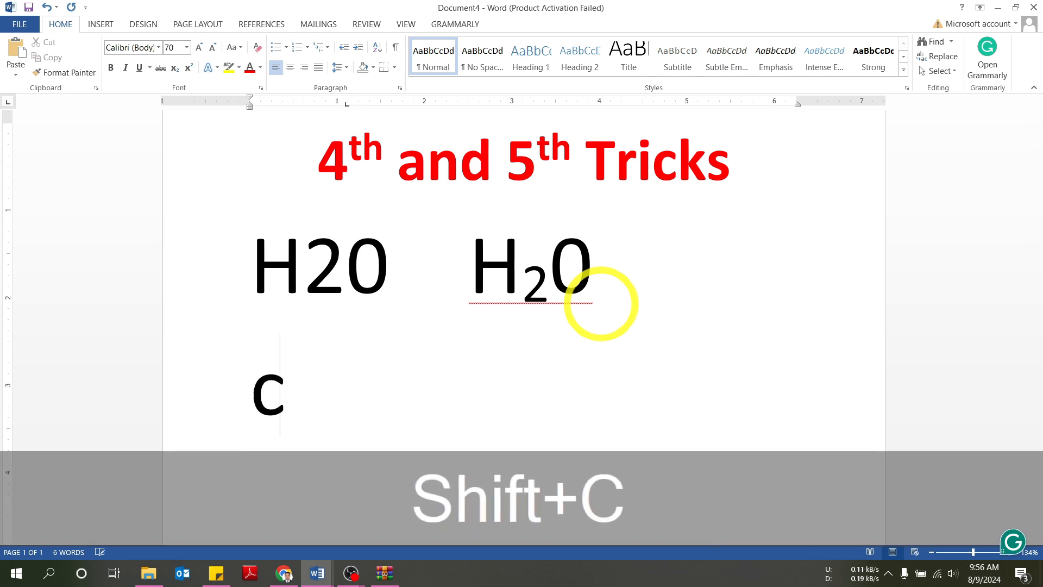
{"action": "type", "text": "O2"}
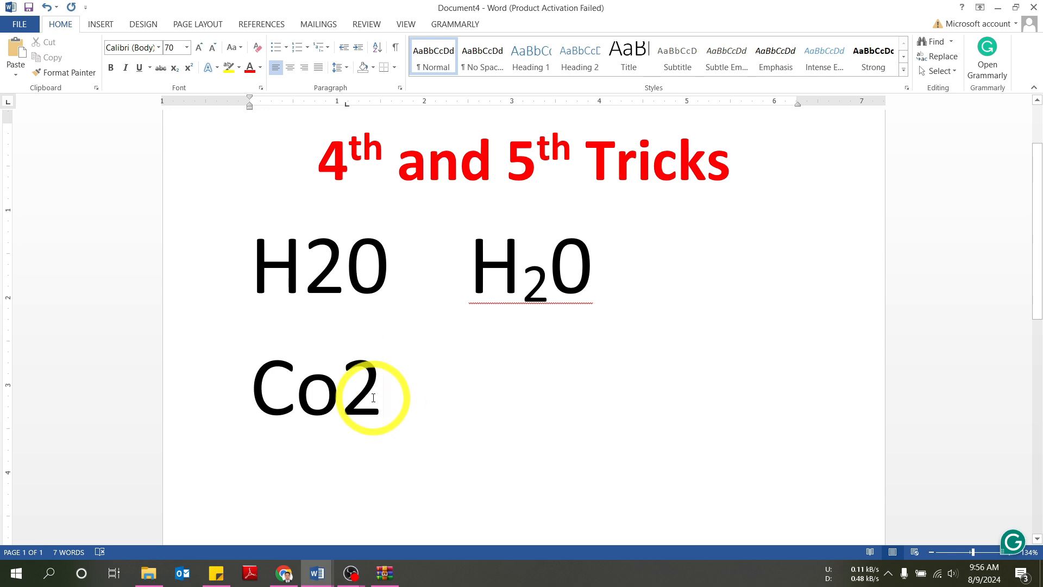
{"action": "left_click_drag", "start_coordinate": [373, 397], "coordinate": [362, 401]}
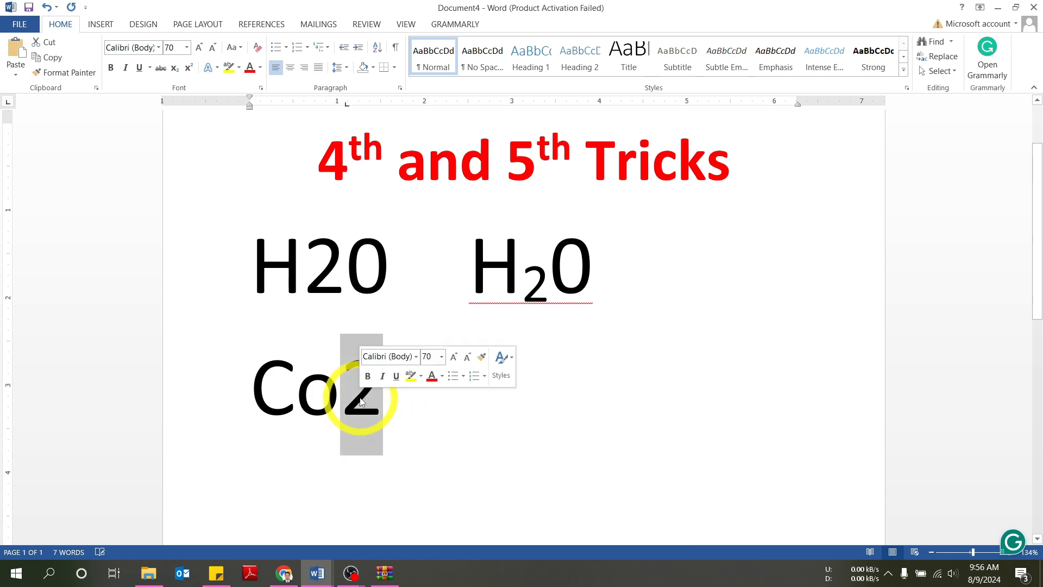
{"action": "key", "text": "ctrl+equal"}
{"action": "scroll", "coordinate": [361, 400], "scroll_direction": "down", "scroll_amount": 2}
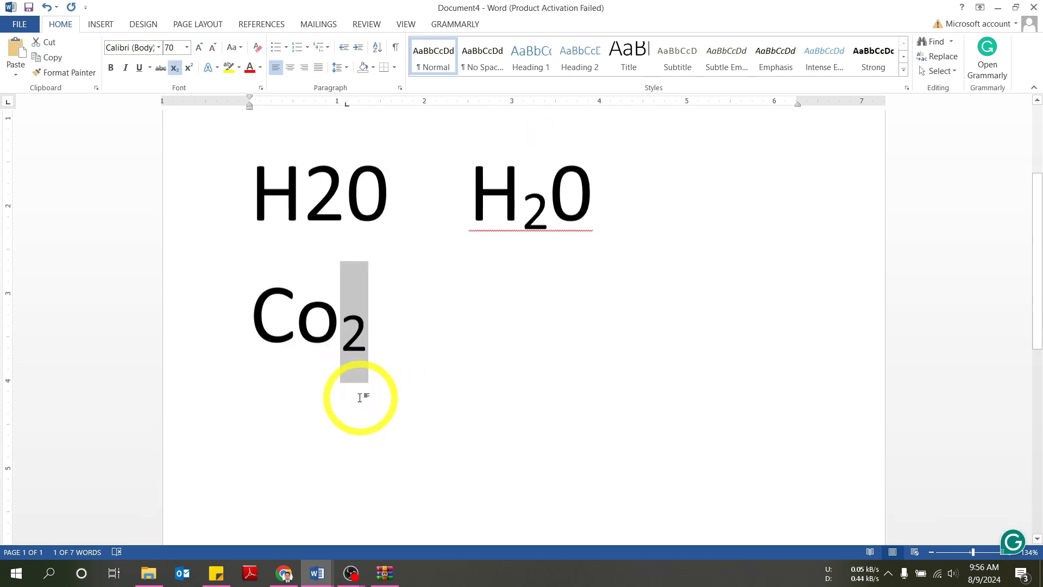
Enter a3+b3= on a new line below Co2 and end it with a line break.
{"action": "left_click", "coordinate": [421, 308]}
{"action": "key", "text": "Return"}
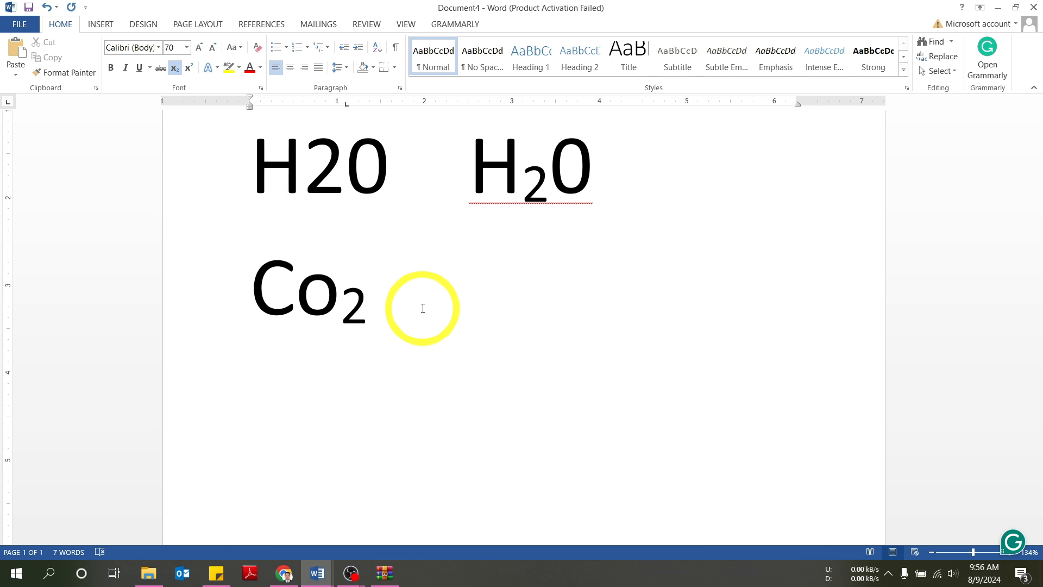
{"action": "type", "text": "a3="}
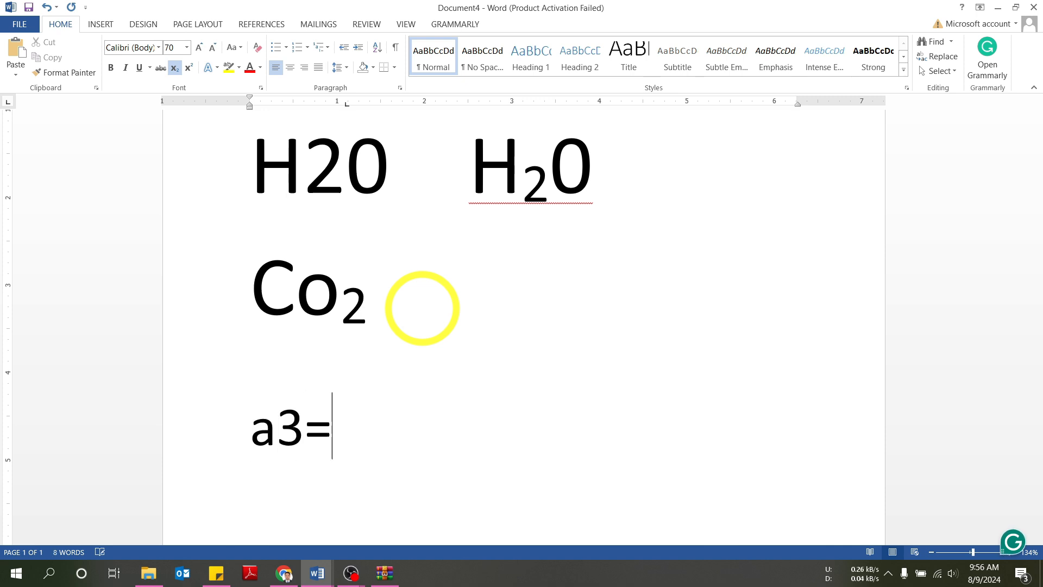
{"action": "key", "text": "BackSpace"}
{"action": "type", "text": "+"}
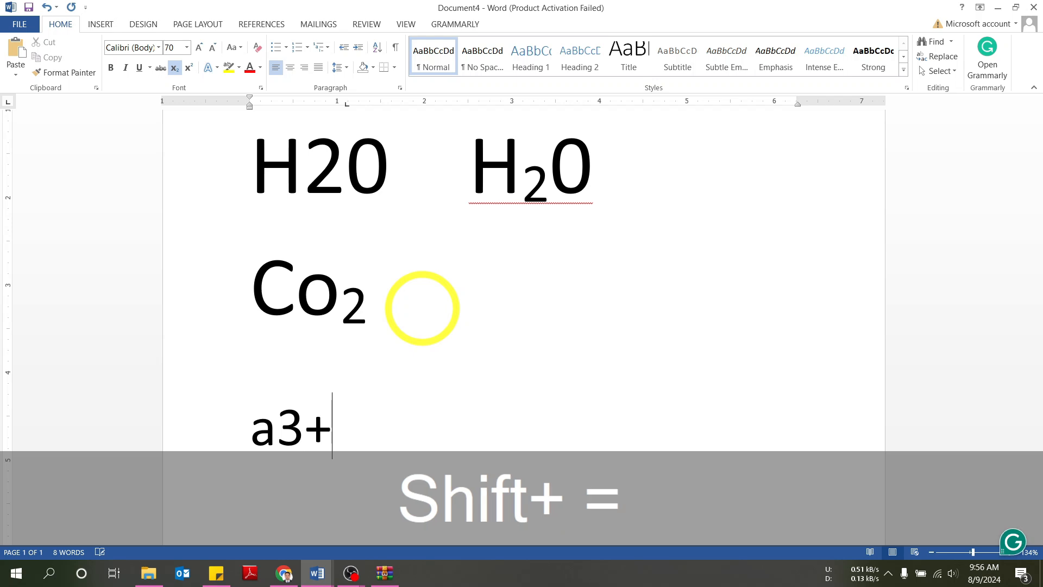
{"action": "type", "text": "b3="}
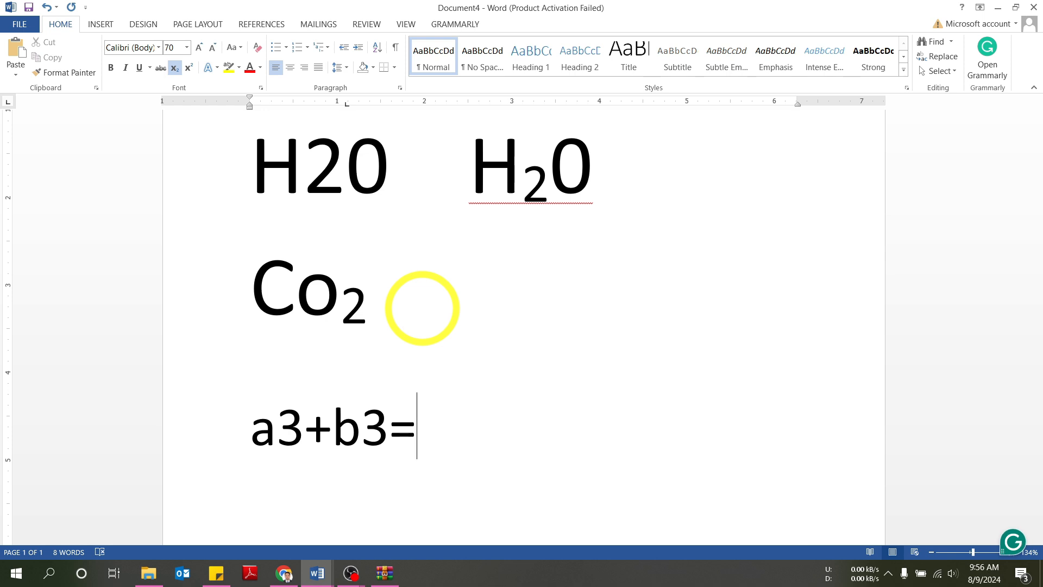
{"action": "scroll", "coordinate": [422, 308], "scroll_direction": "down", "scroll_amount": 3}
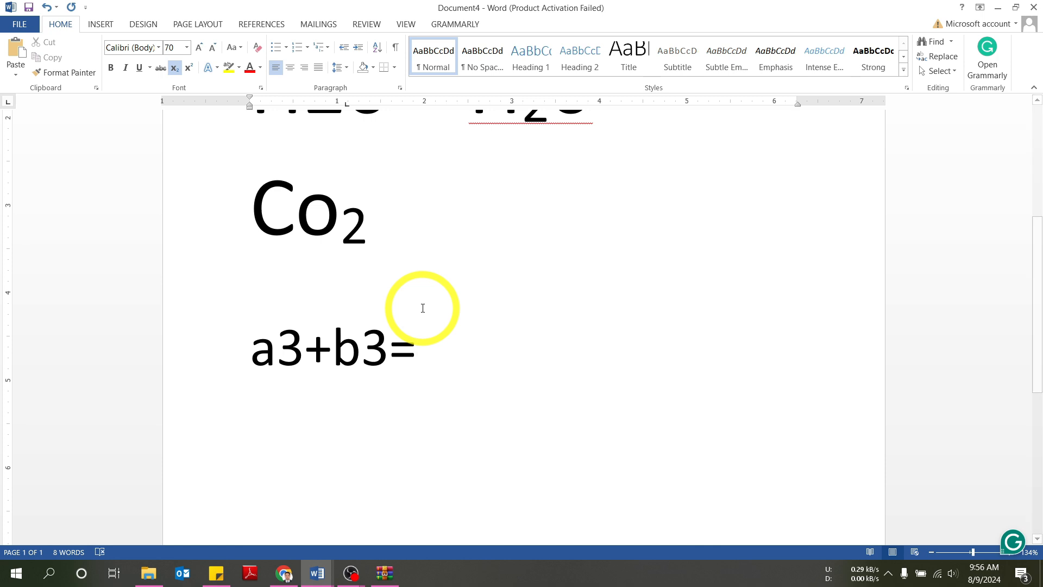
{"action": "key", "text": "Return"}
Format the 3 after a and the 3 after b in a3+b3= as superscript.
{"action": "scroll", "coordinate": [422, 308], "scroll_direction": "down", "scroll_amount": 1}
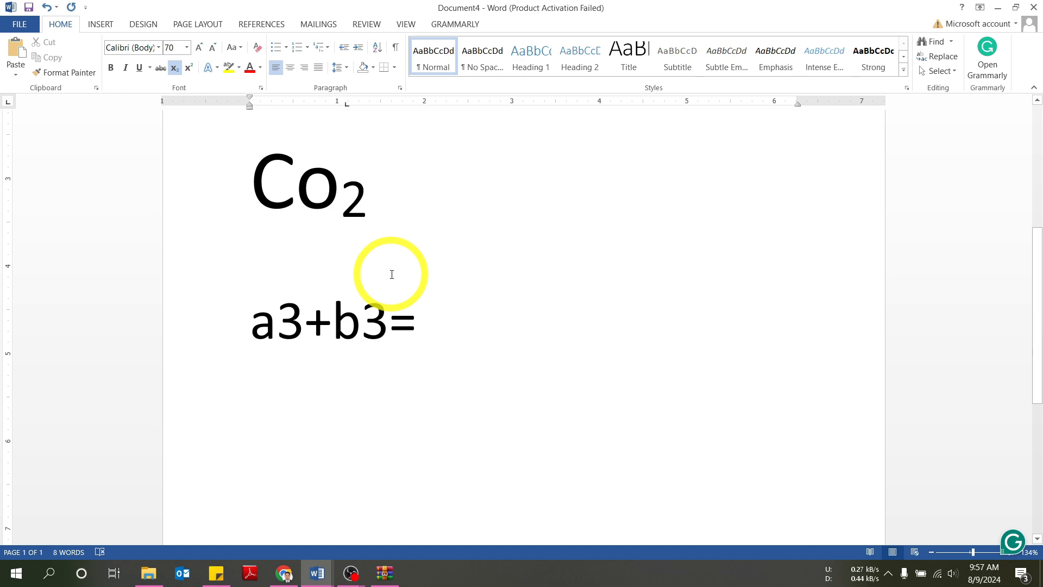
{"action": "scroll", "coordinate": [391, 274], "scroll_direction": "down", "scroll_amount": 3}
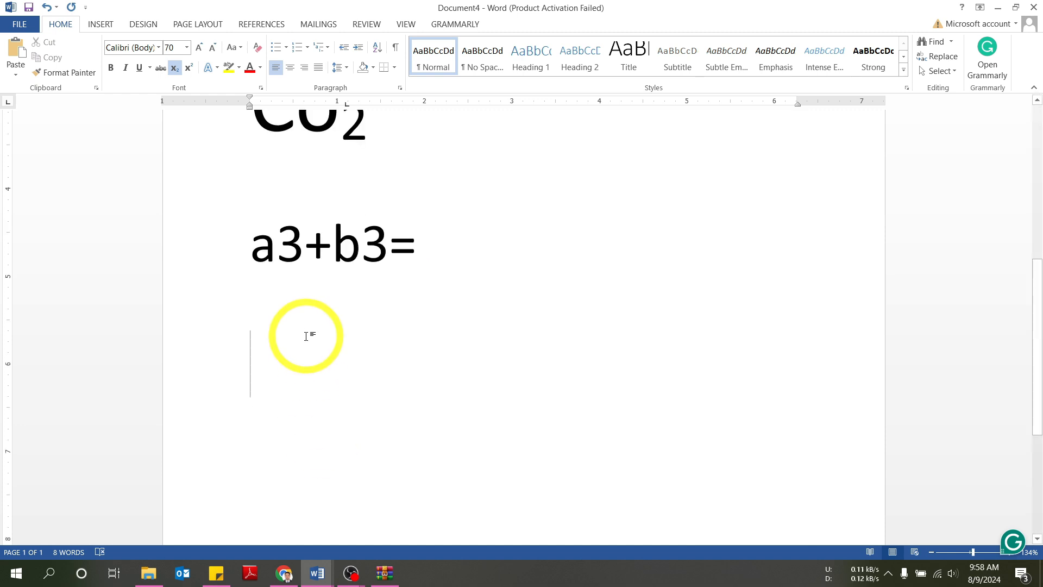
{"action": "left_click_drag", "start_coordinate": [291, 256], "coordinate": [288, 260]}
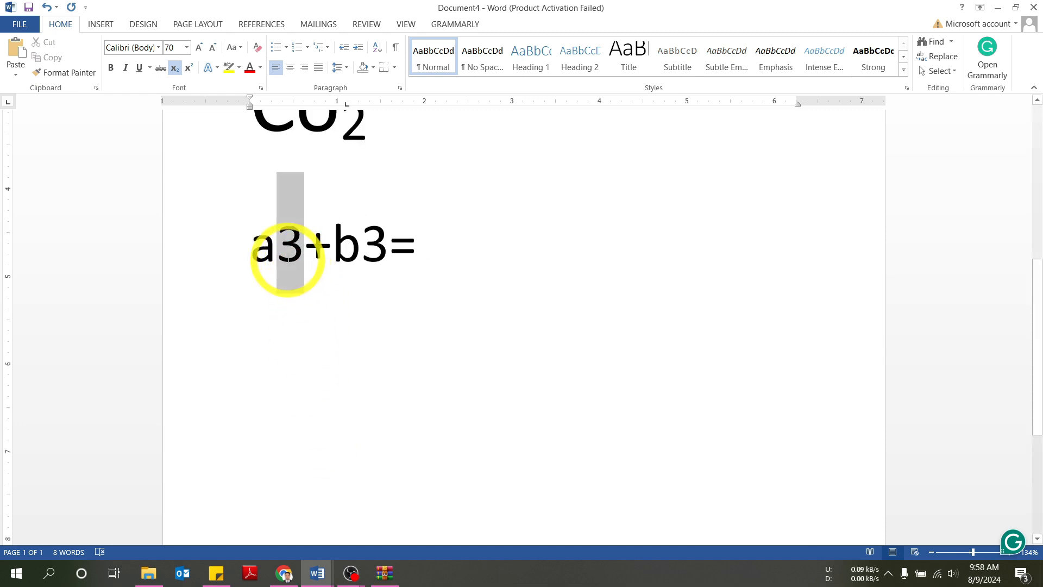
{"action": "key", "text": "ctrl+shift+equal"}
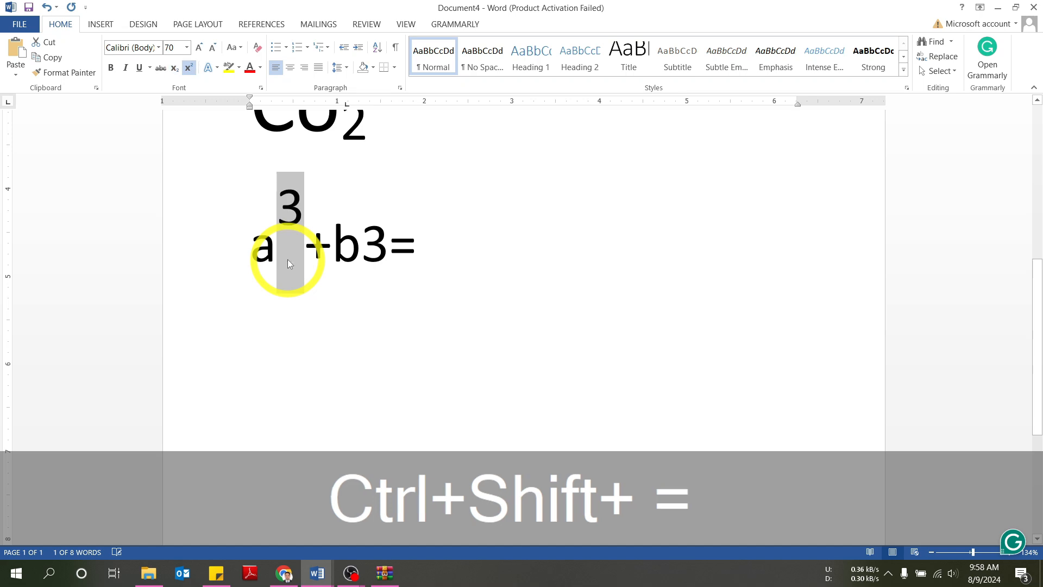
{"action": "left_click", "coordinate": [377, 255]}
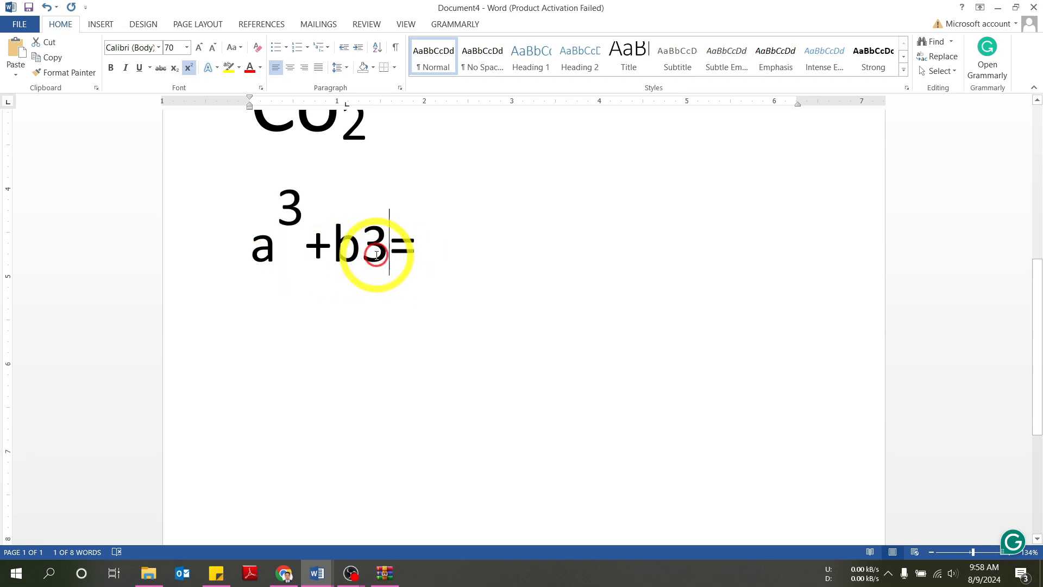
{"action": "left_click_drag", "start_coordinate": [376, 256], "coordinate": [373, 259]}
{"action": "key", "text": "ctrl+shift+equal"}
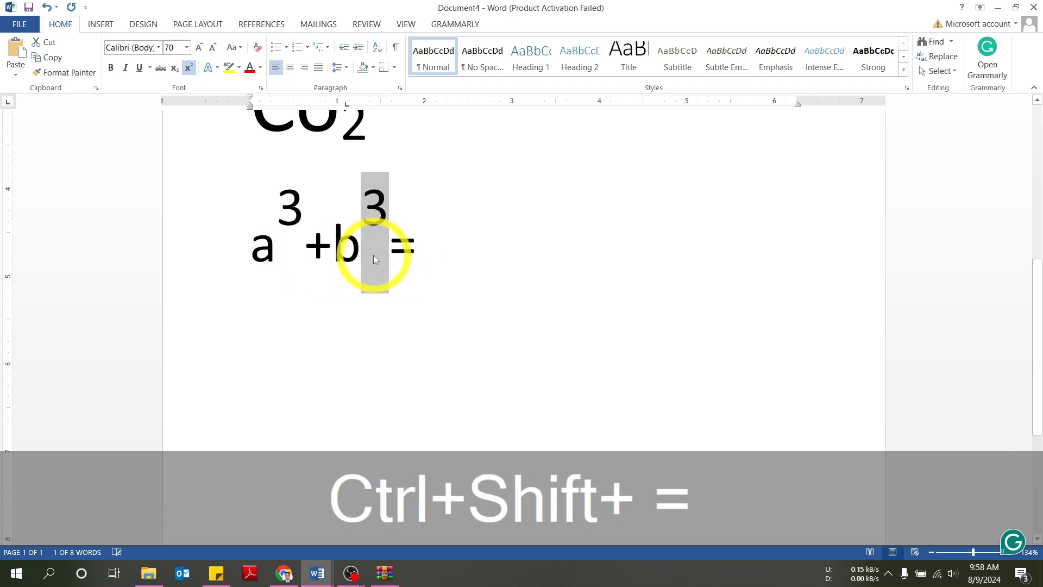
{"action": "left_click", "coordinate": [450, 265]}
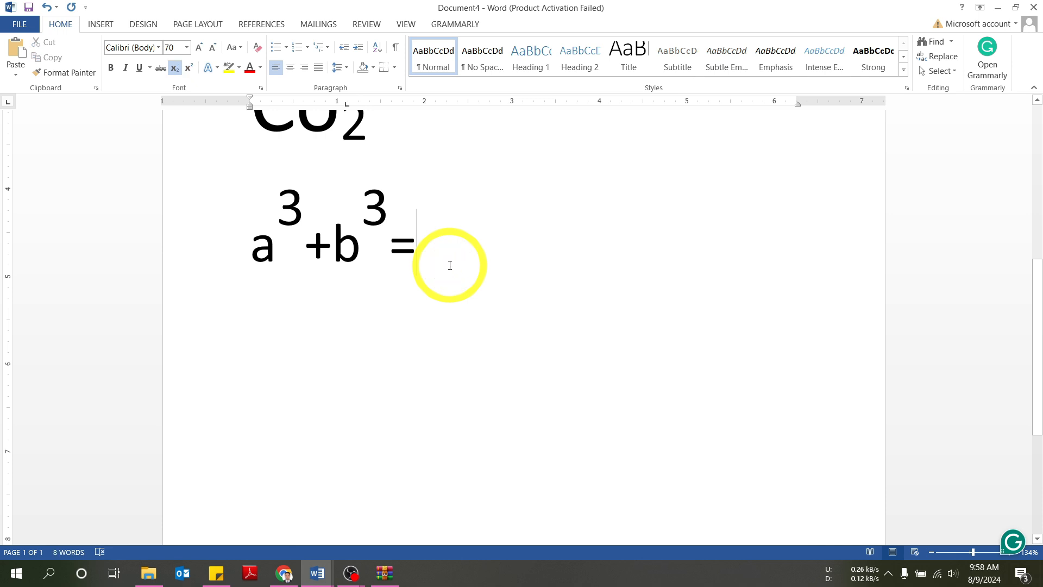
{"action": "scroll", "coordinate": [449, 265], "scroll_direction": "up", "scroll_amount": 6}
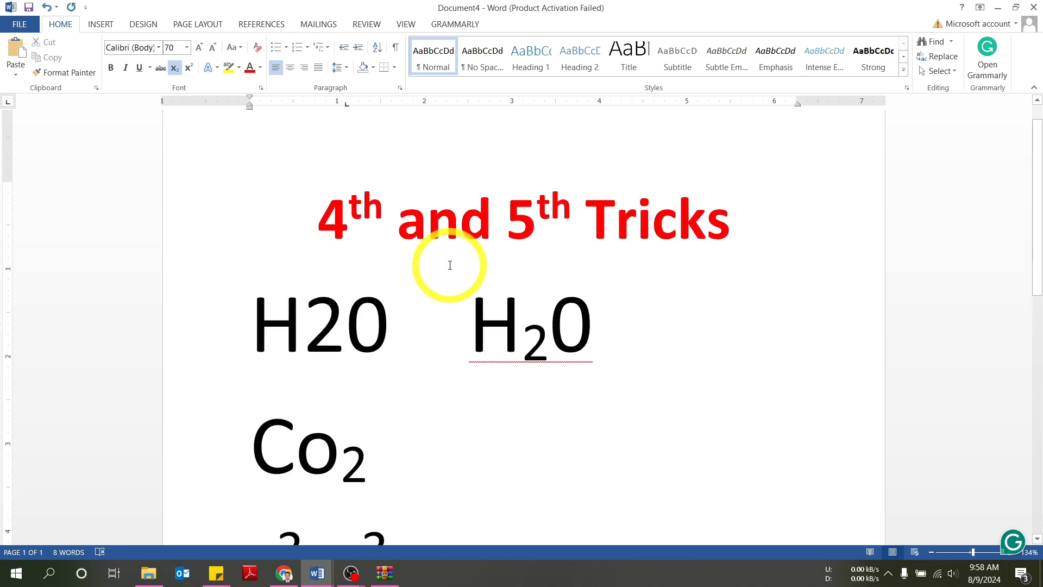